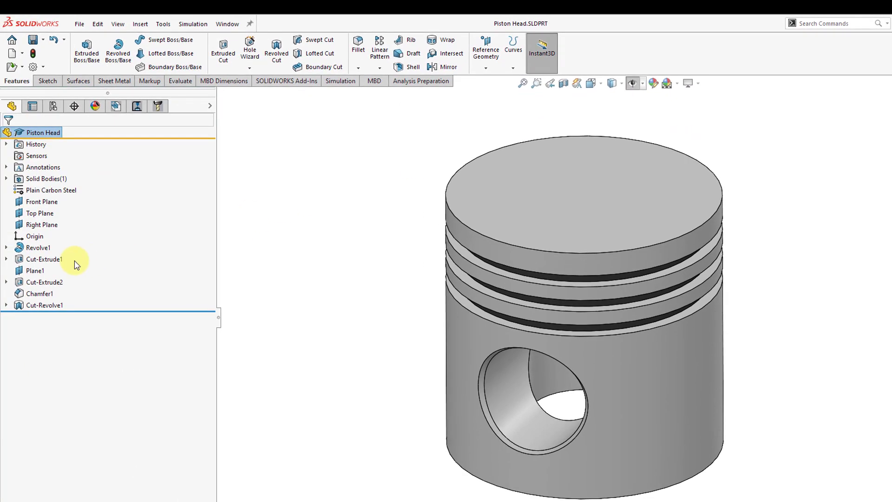
Step: Review the feature options of Cut-Extrude1 and leave the Hole Wizard's dowel hole specification without placing a hole
right_click(47, 262)
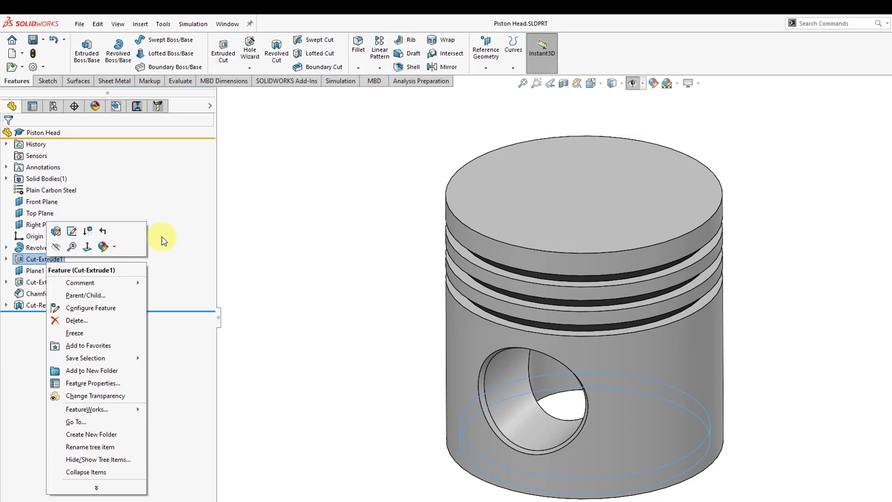
click(261, 210)
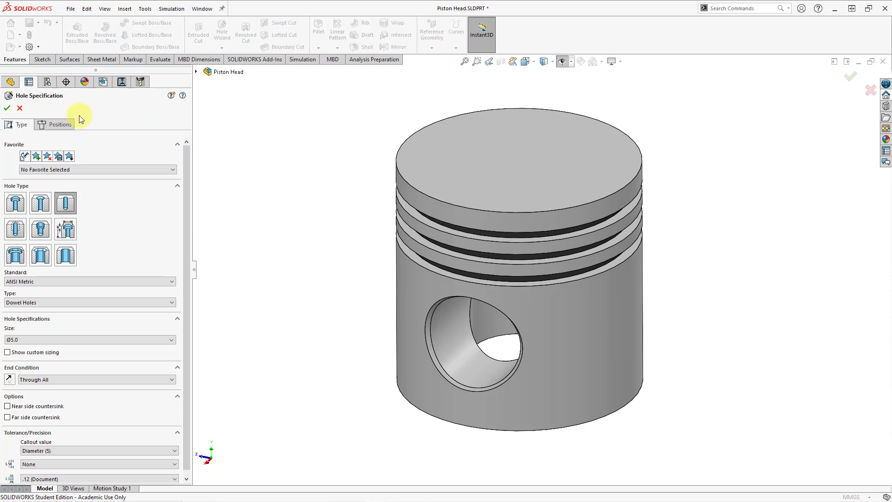
click(20, 108)
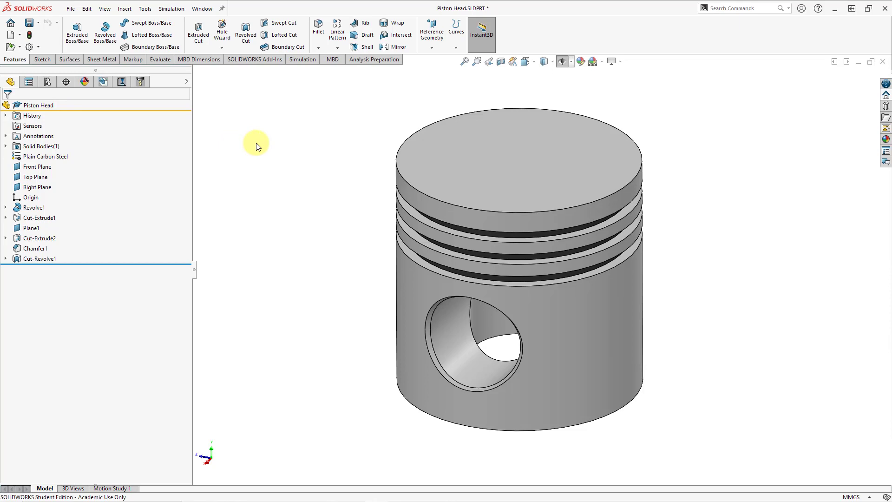
Step: Open Sketch2 of the Revolve1 feature for editing
click(5, 208)
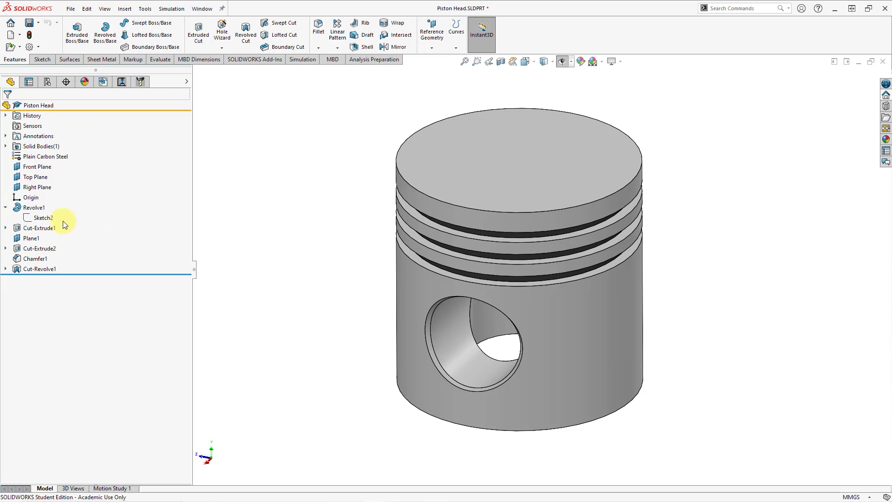
click(50, 221)
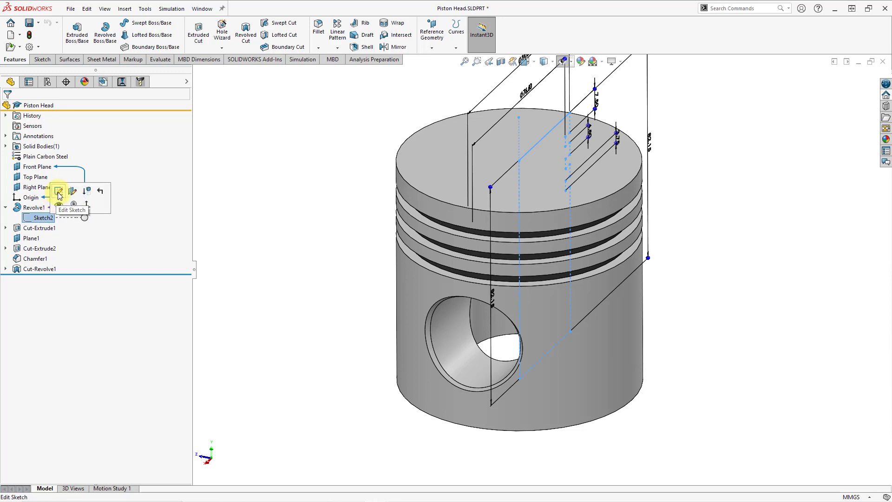
click(59, 195)
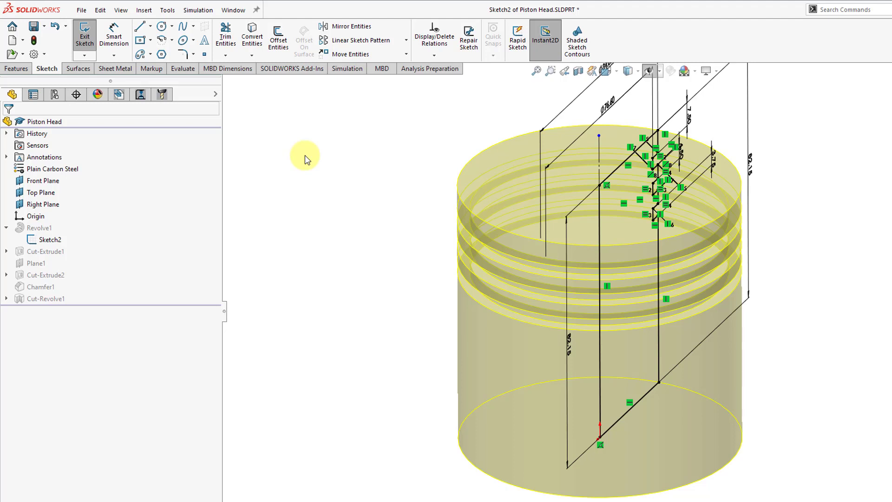
Step: Examine which relations can be added to the sketch's vertical line at the origin, and exit the sketch discarding changes
click(442, 57)
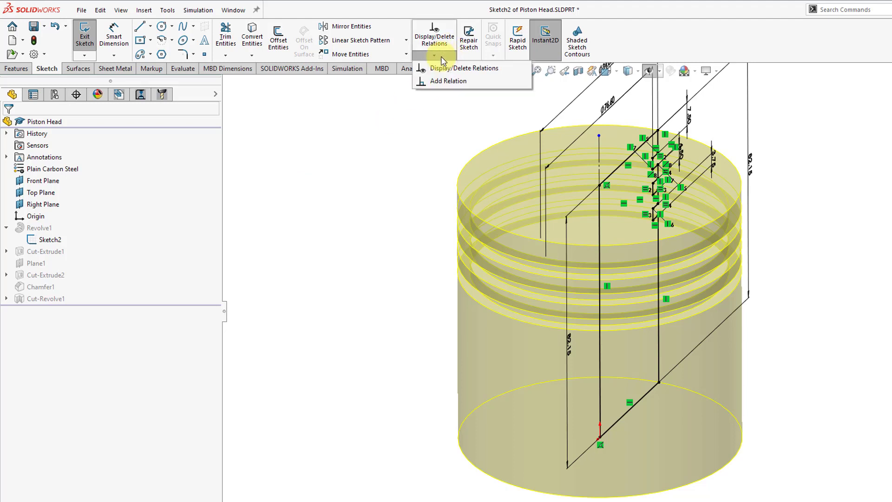
click(450, 83)
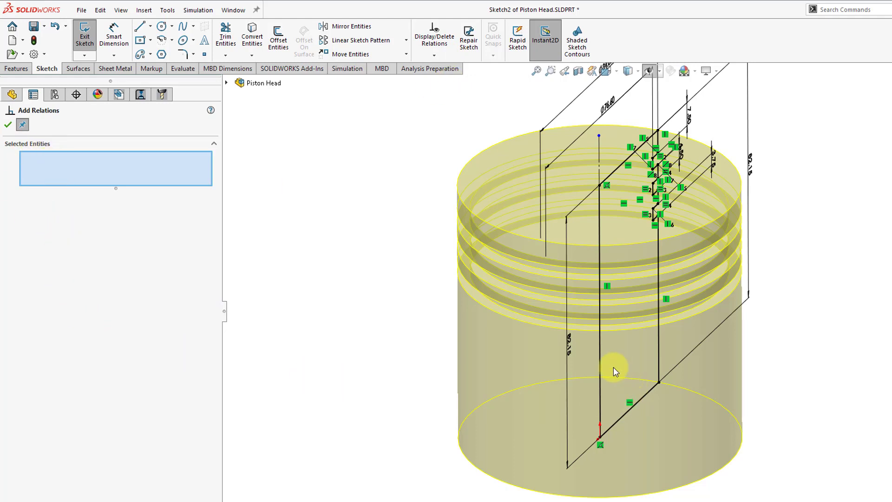
click(599, 365)
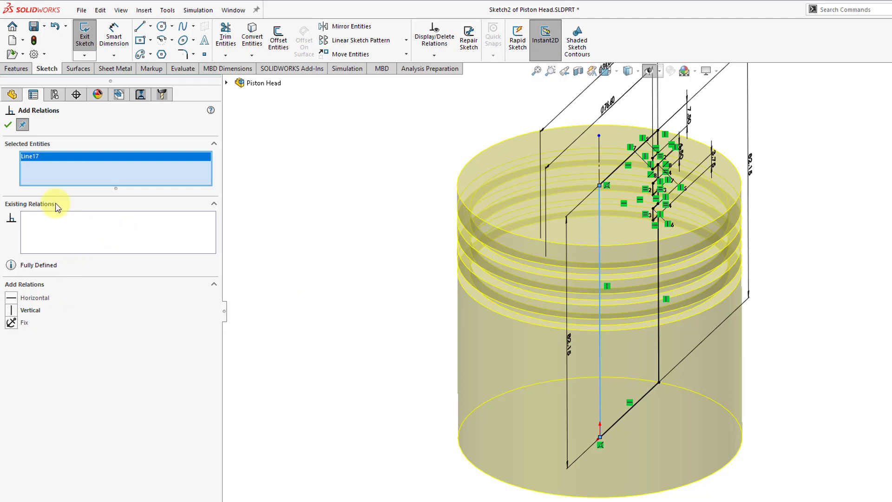
click(8, 124)
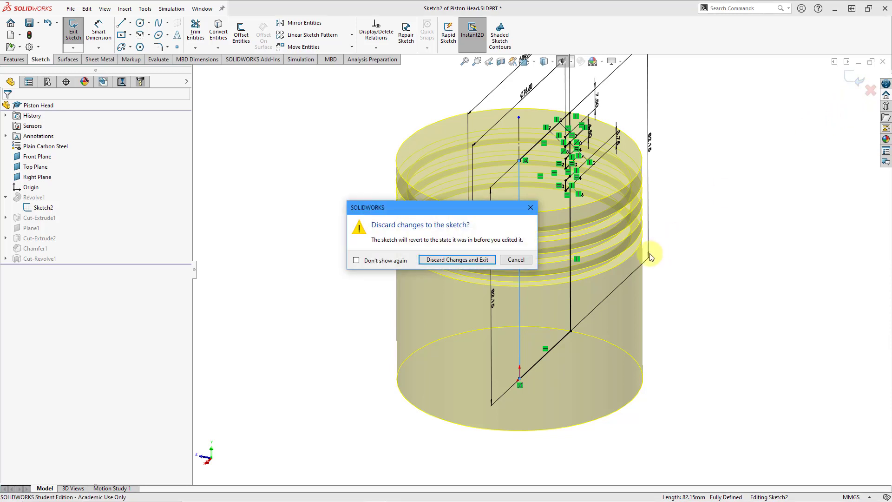
click(441, 263)
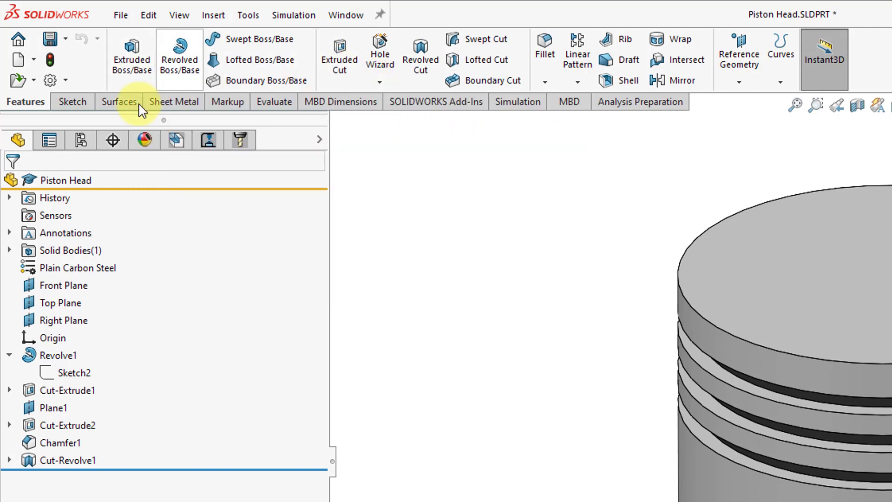
Step: Compare the available surface modelling commands with the solid feature commands
click(120, 103)
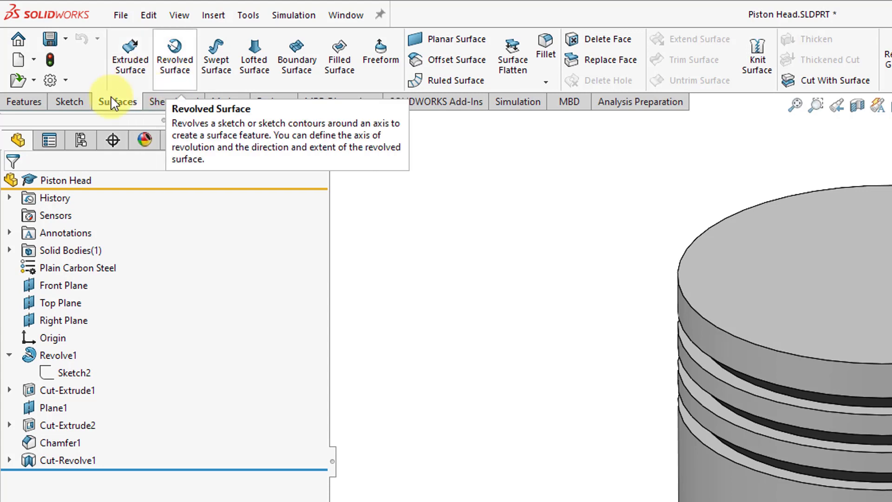
click(36, 104)
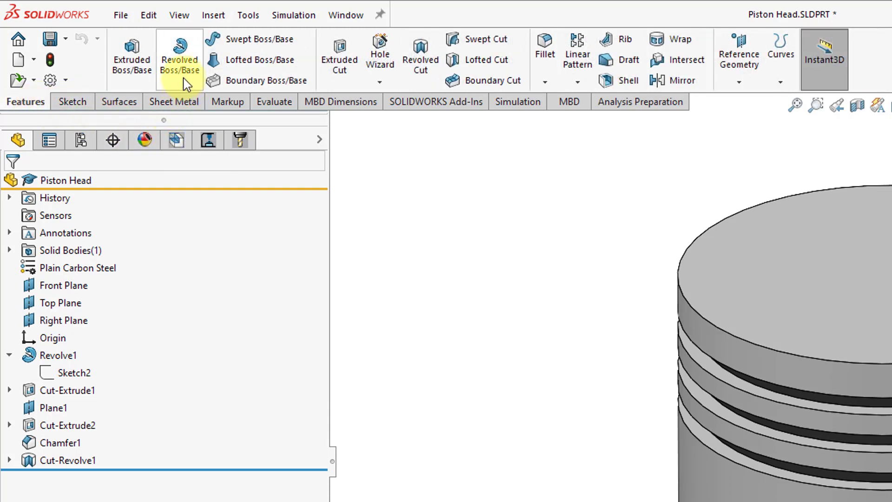
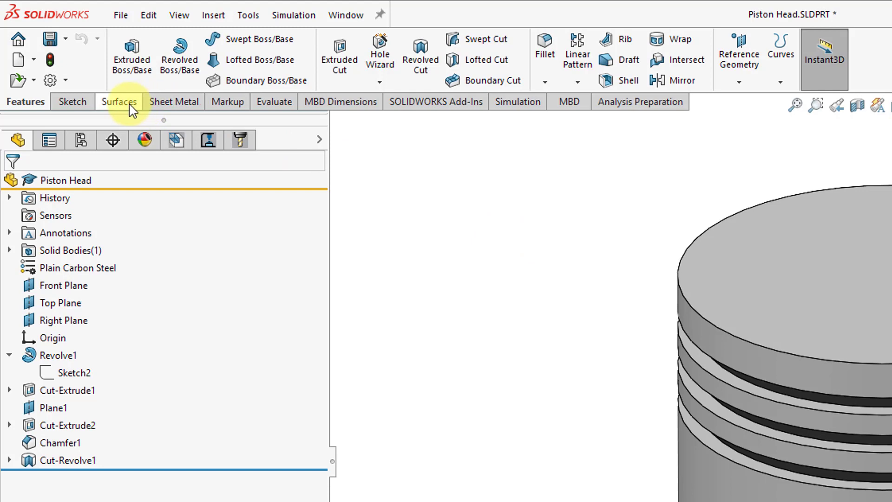
click(120, 102)
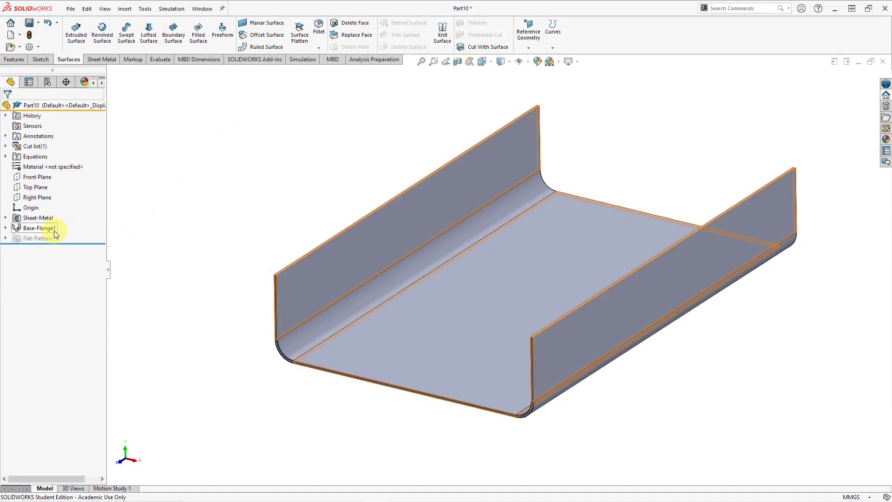
Step: Inspect Base-Flange1's references and dimensions in the bent sheet part, and display the sheet metal commands
click(54, 231)
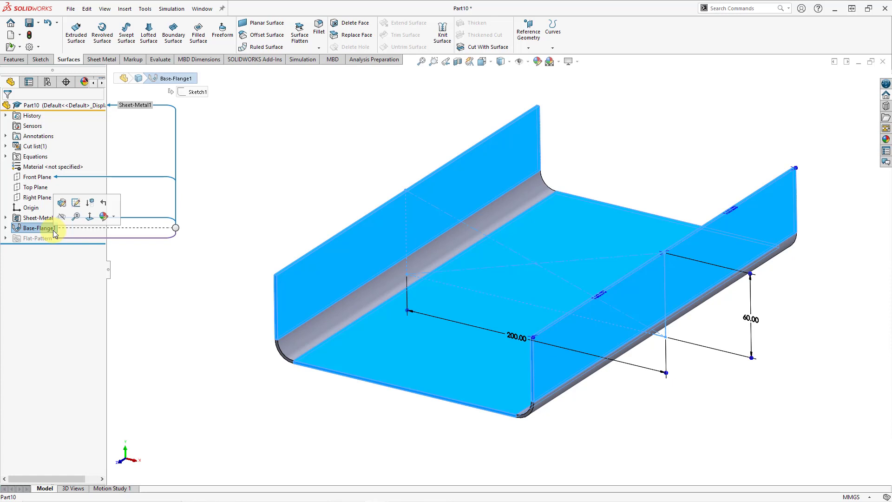
click(261, 181)
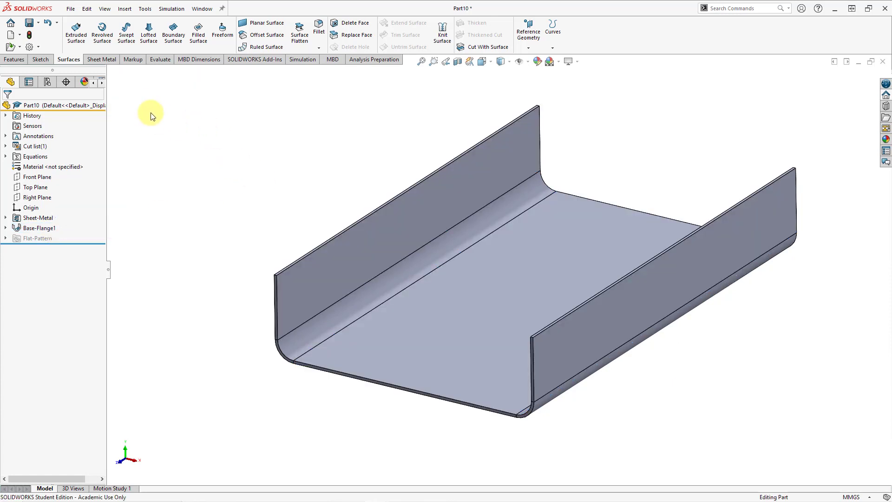
click(104, 59)
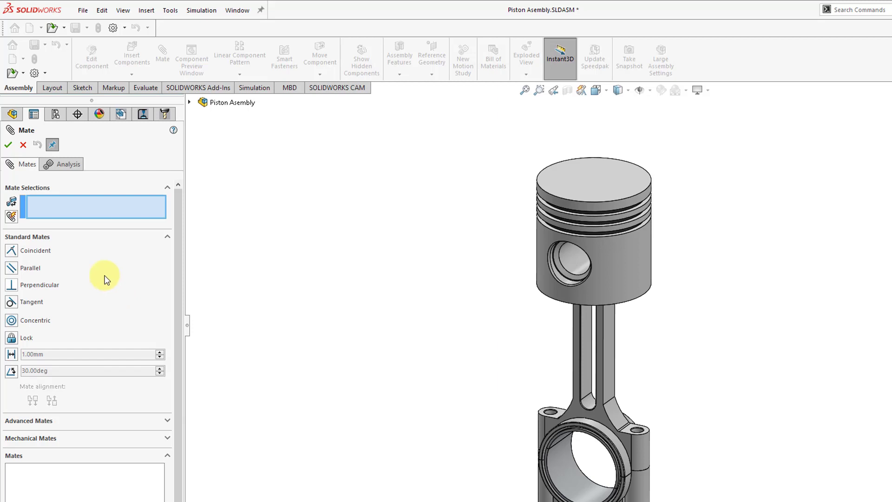
Step: Leave the Mate command to examine the piston assembly's list of mates and the component options of Piston Coupling 2
click(23, 144)
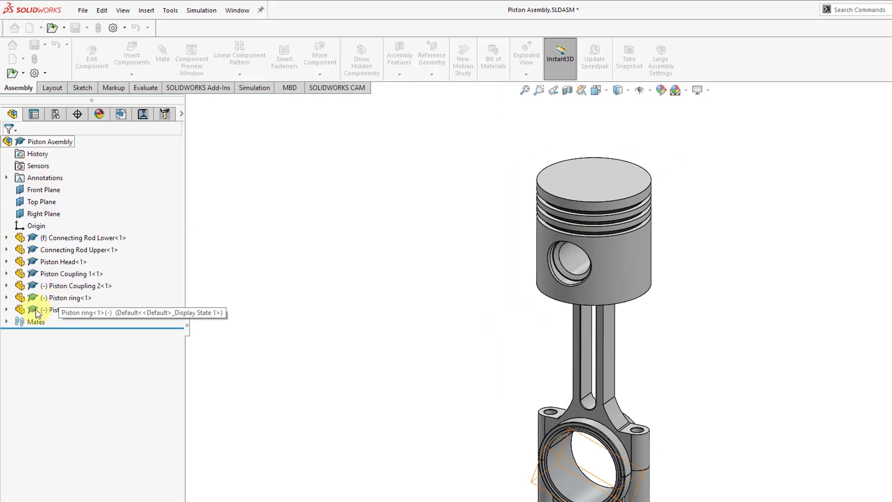
click(6, 321)
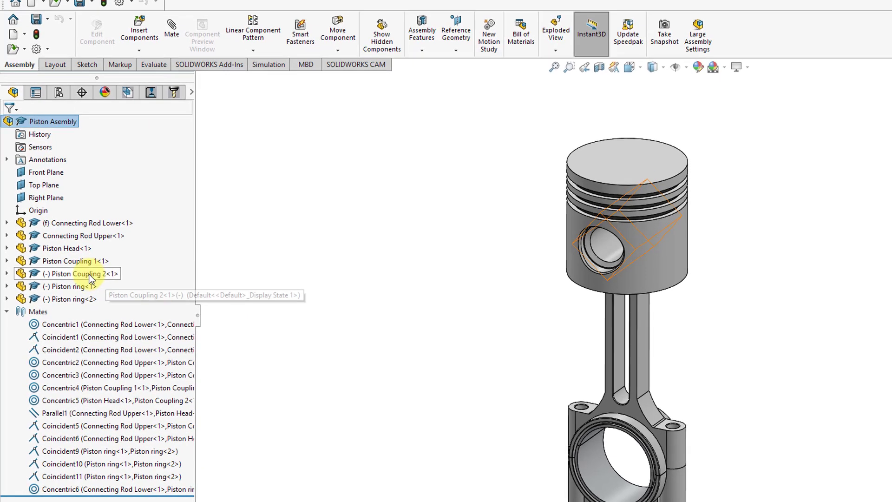
right_click(90, 277)
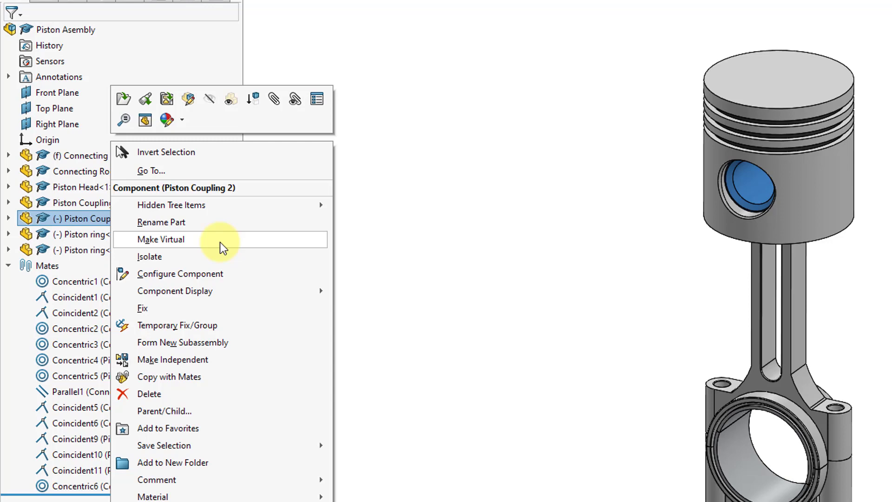
click(600, 185)
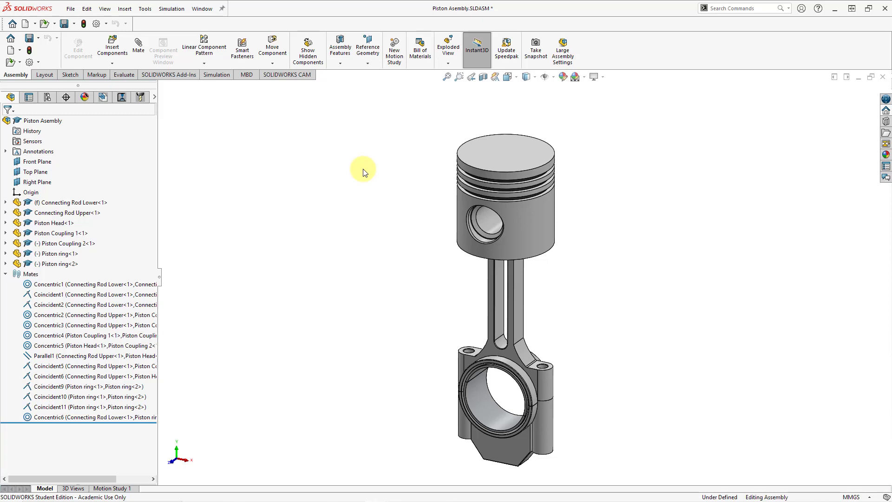
Step: View the assembly's equations, global variables and dimensions, and close the list without changes
click(145, 9)
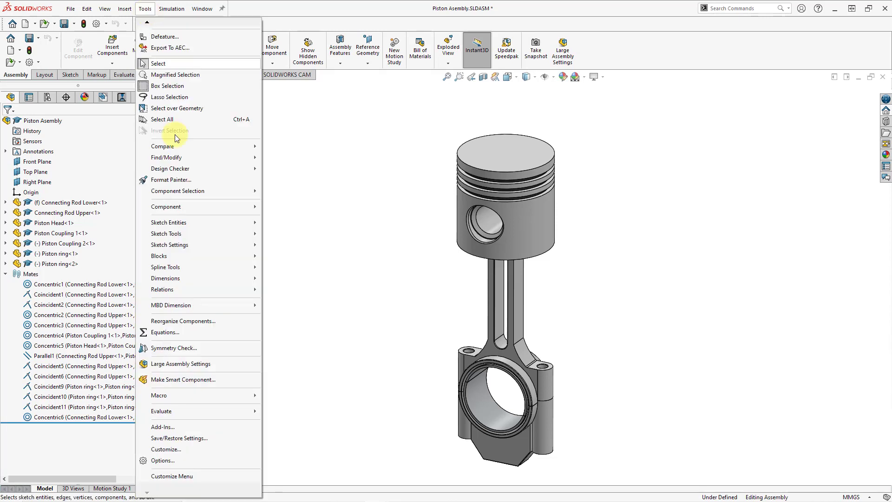
click(200, 332)
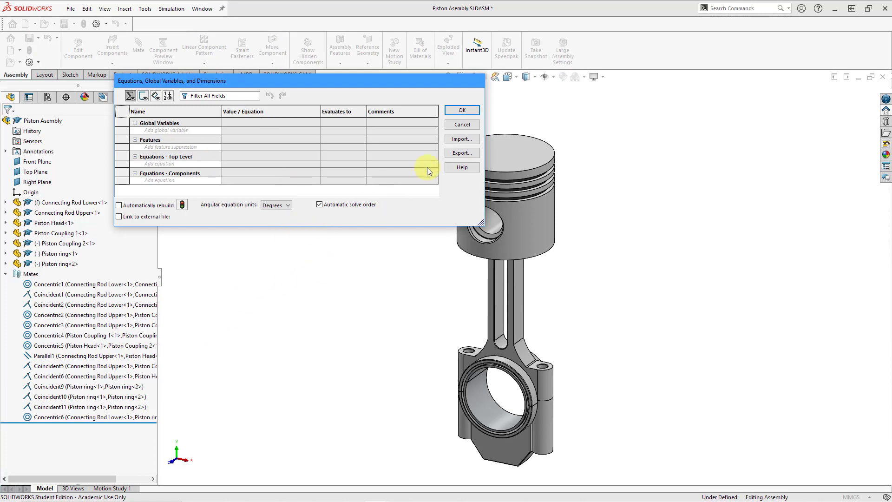
click(462, 125)
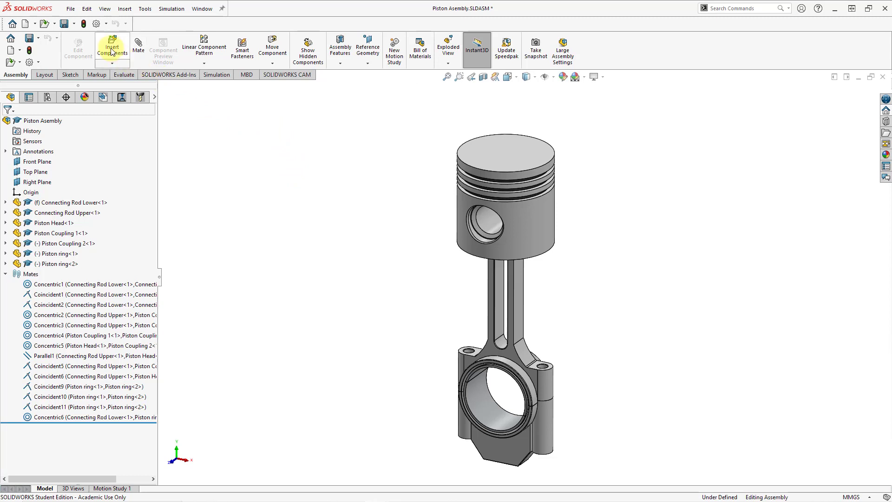
Step: View the assembly's configuration-specific file properties and close them without changes
click(70, 9)
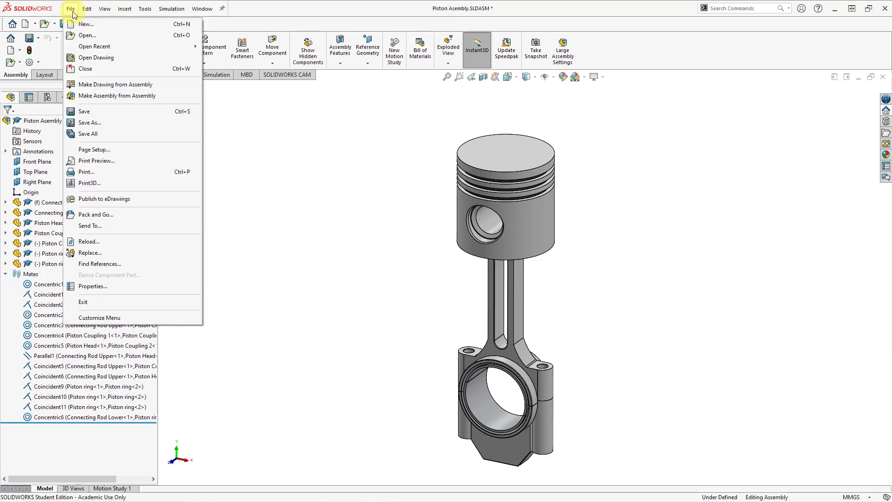
click(87, 285)
click(336, 170)
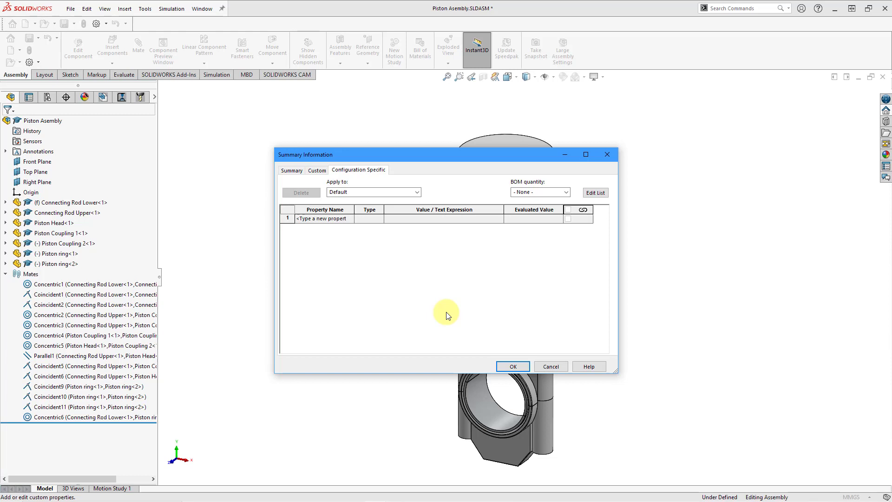
click(551, 366)
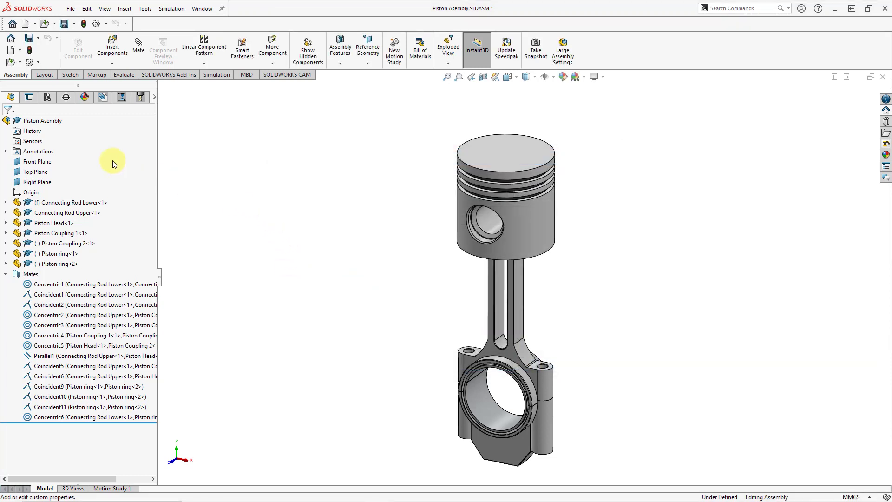
Step: Check the assembly's configurations, return to the component tree and collapse its Mates folder
click(48, 99)
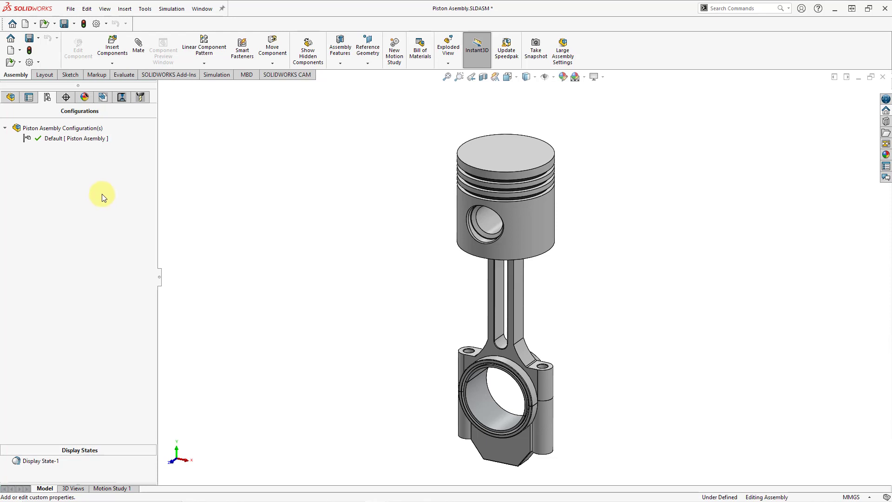
click(10, 97)
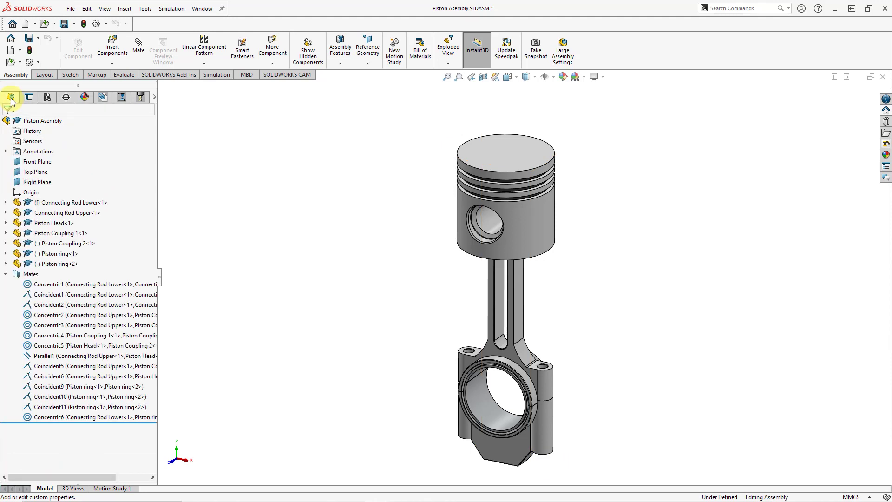
click(5, 274)
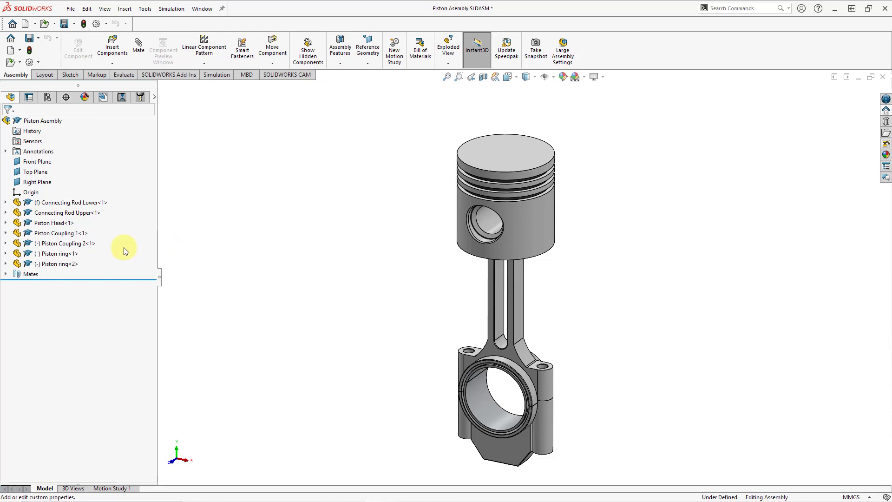
Step: Review the component options available for Piston Coupling 1 and clear the selection
click(65, 237)
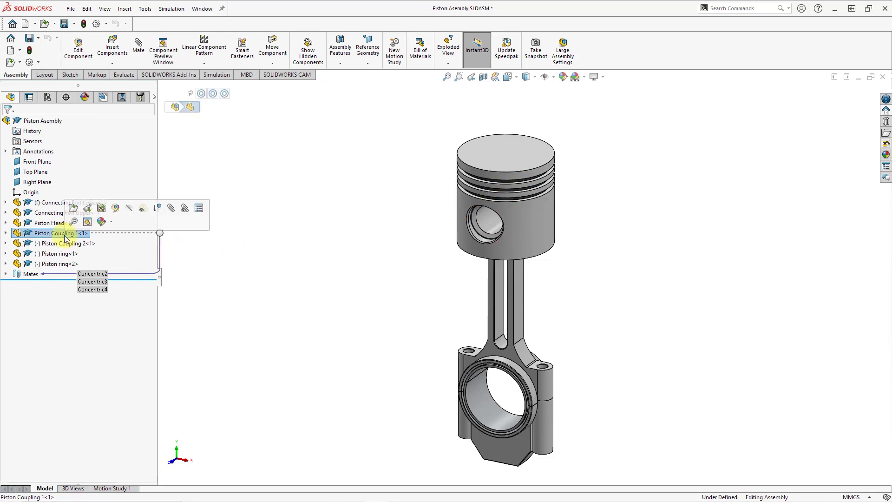
right_click(65, 237)
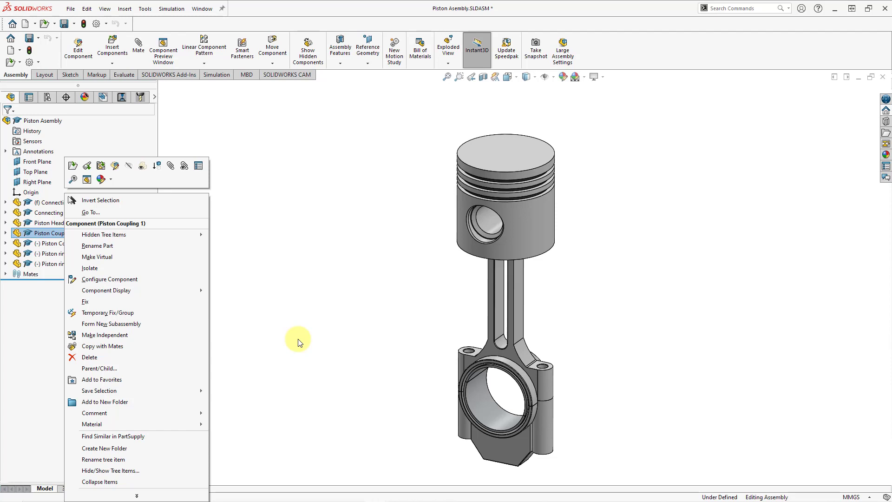
click(311, 312)
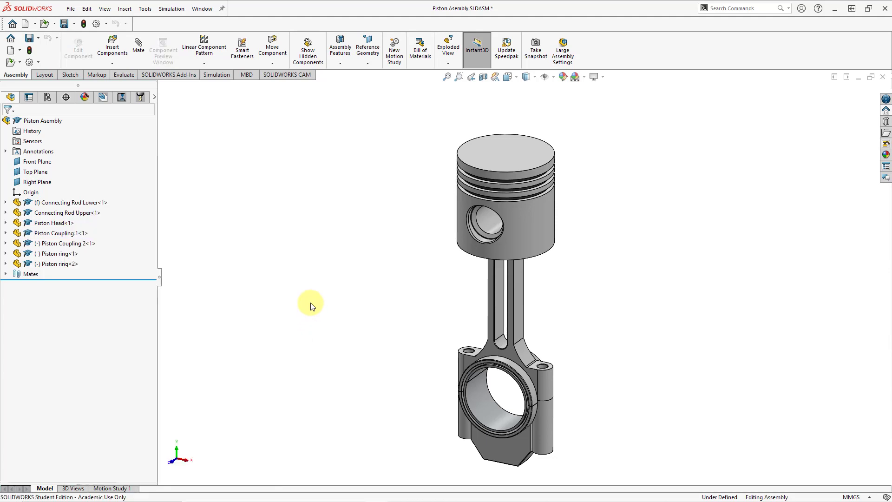